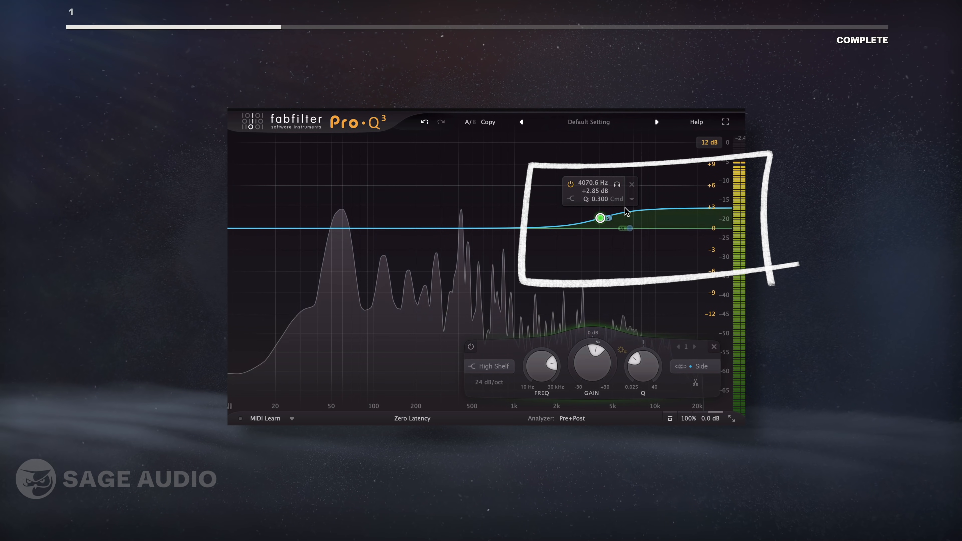
Shift the side high shelf to about 3030 Hz at +2.1 dB and delete the mid bell band near 7 kHz
drag(603, 222, 589, 222)
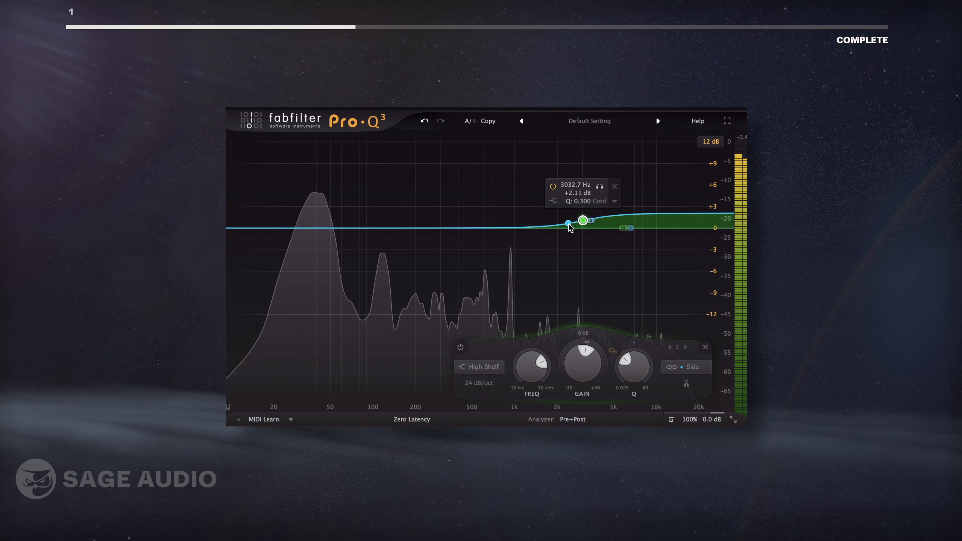
drag(600, 186, 649, 195)
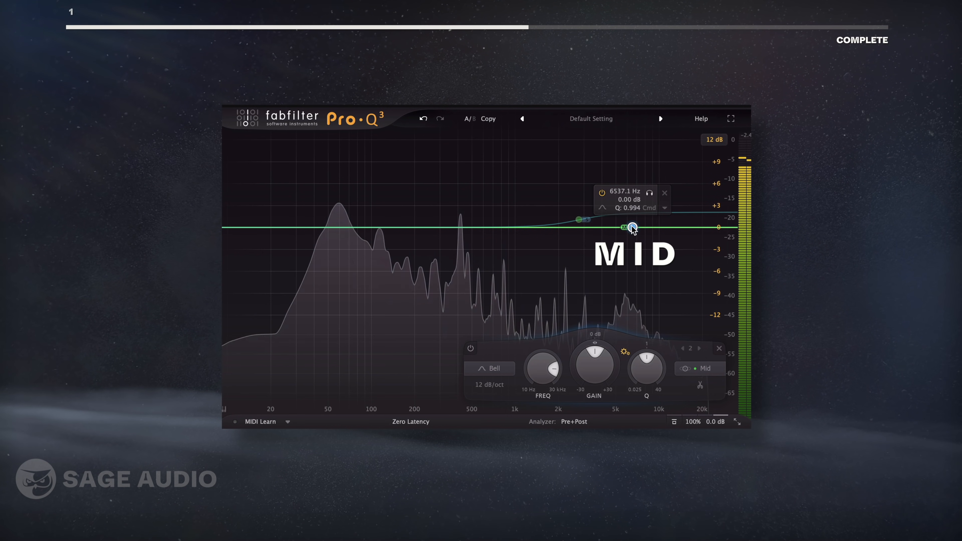
mouse_move(632, 228)
mouse_down()
mouse_move(633, 207)
mouse_move(667, 205)
mouse_move(638, 205)
mouse_move(639, 221)
mouse_up()
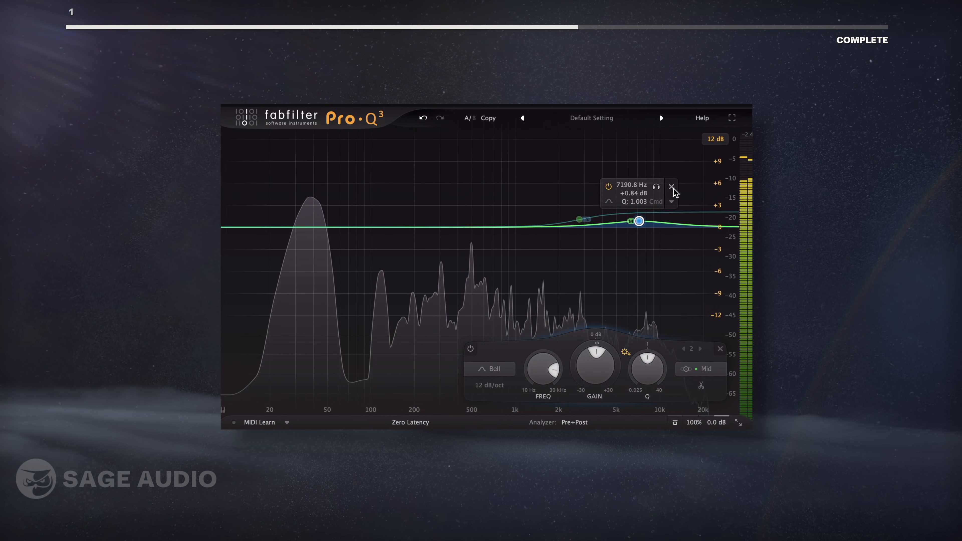
click(671, 186)
Set the side high shelf to about 4780 Hz with about +3.4 dB of gain and audition the band in solo
drag(579, 219, 600, 218)
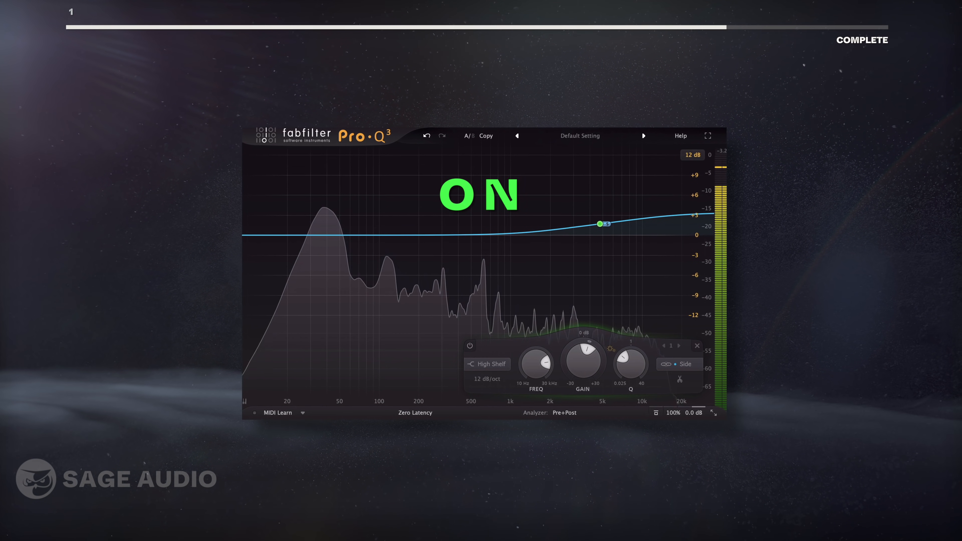
mouse_move(601, 223)
click(614, 193)
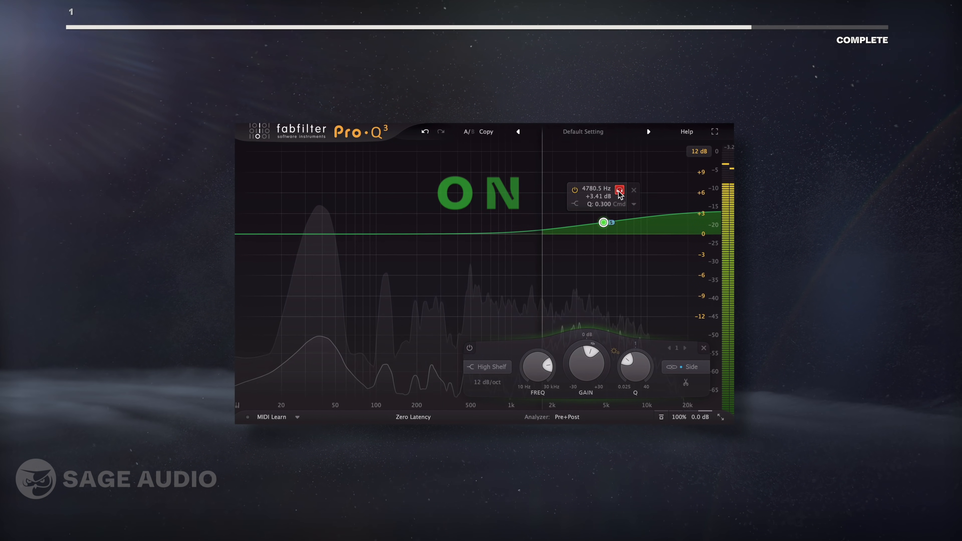
drag(619, 194, 607, 192)
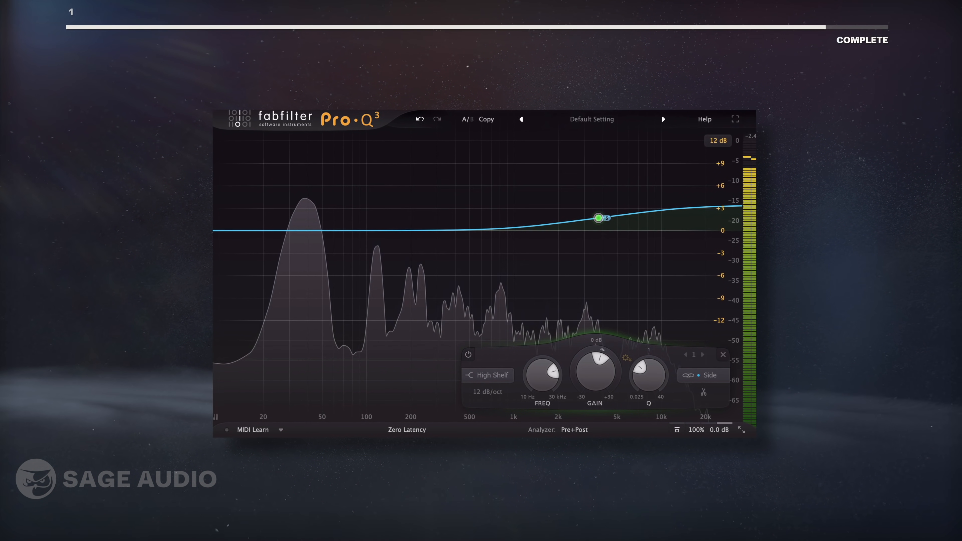
Bypass the equalizer to compare against the unprocessed mix, and reactivate it
click(677, 430)
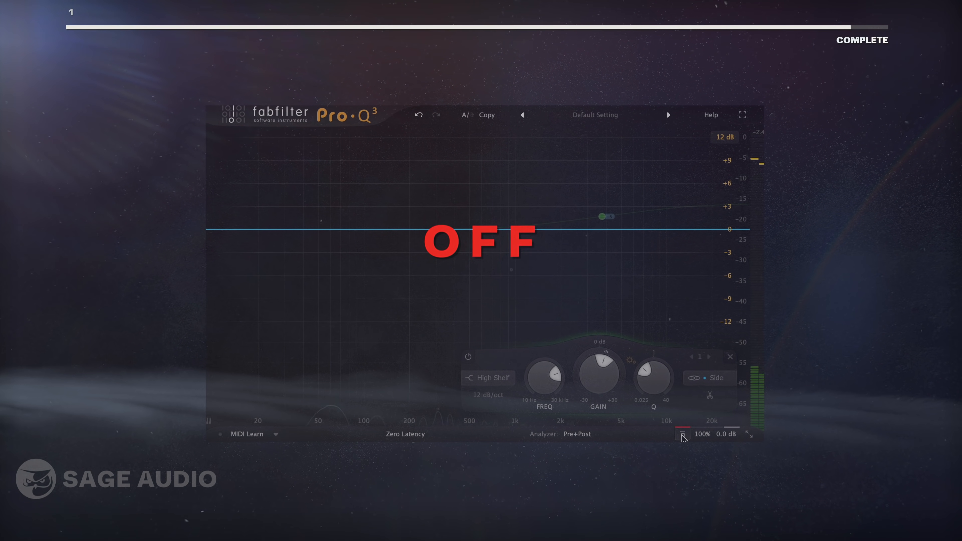
click(682, 434)
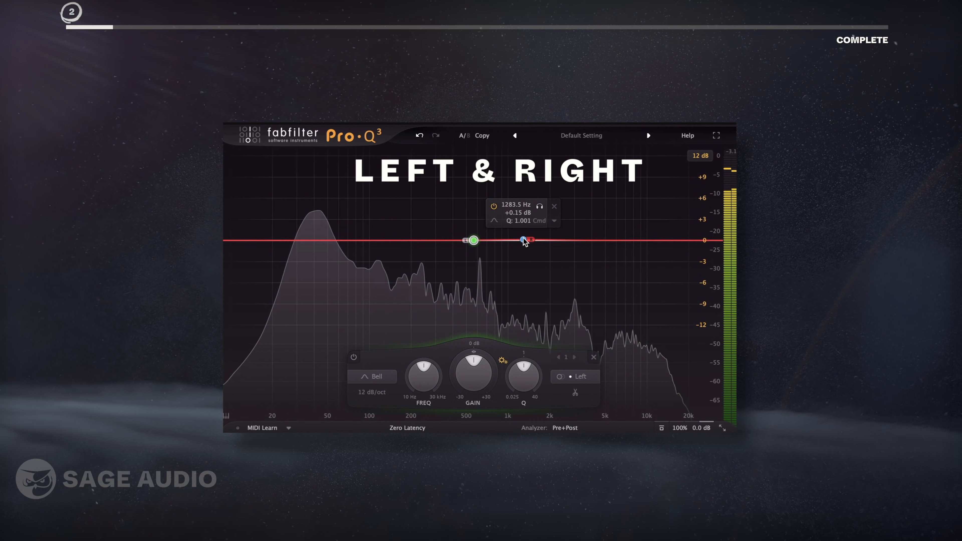
Select the left-channel and right-channel bells together and raise their gain, bringing the right bell to about +3 dB
mouse_move(522, 240)
mouse_down()
mouse_move(521, 227)
mouse_move(519, 242)
mouse_up()
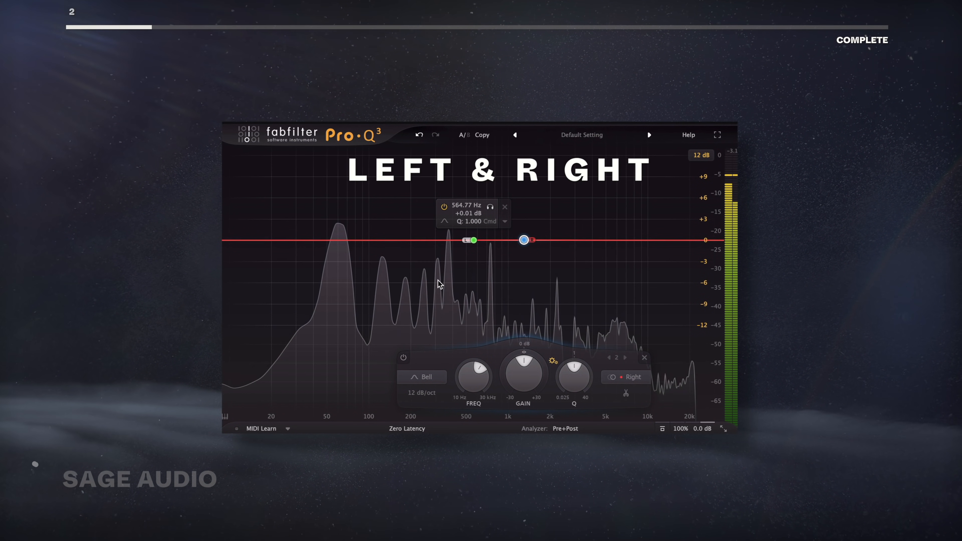
drag(438, 277, 555, 220)
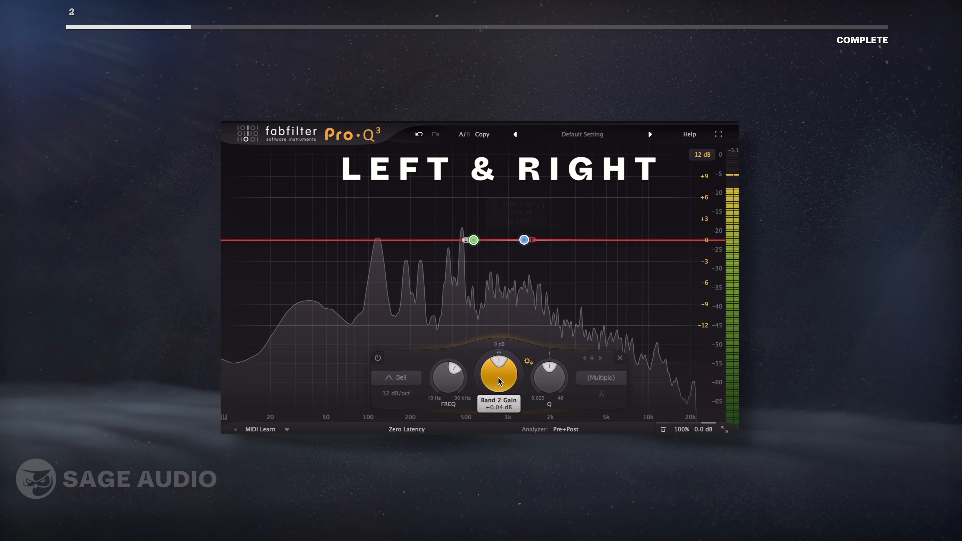
drag(500, 379, 503, 331)
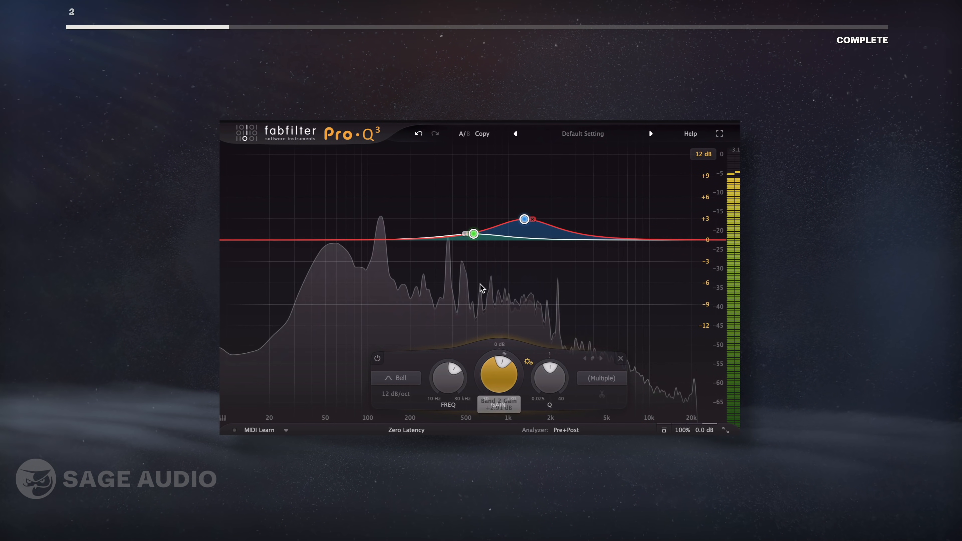
Place the left bell at about 820 Hz, +3 dB, and the right bell at about 963 Hz, +2.9 dB
click(473, 232)
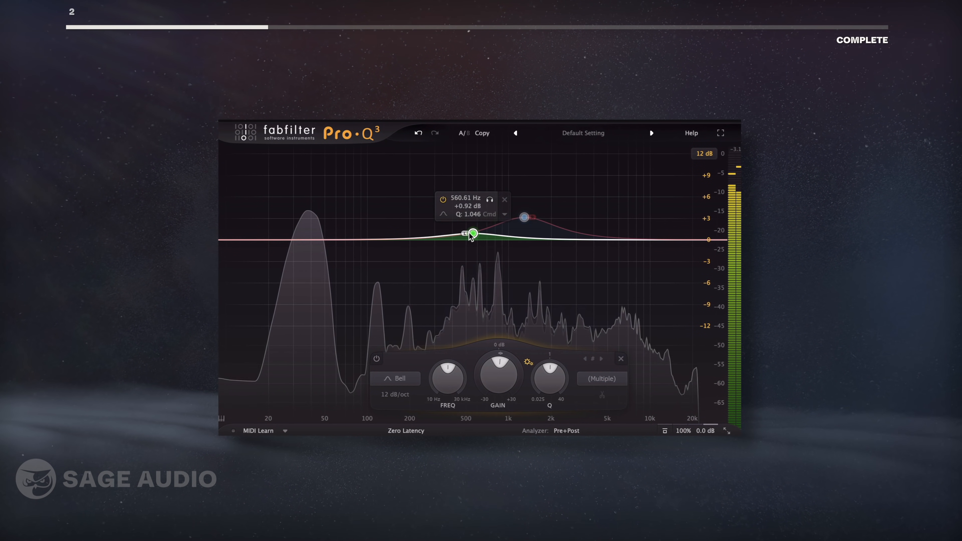
click(525, 219)
drag(472, 234, 507, 219)
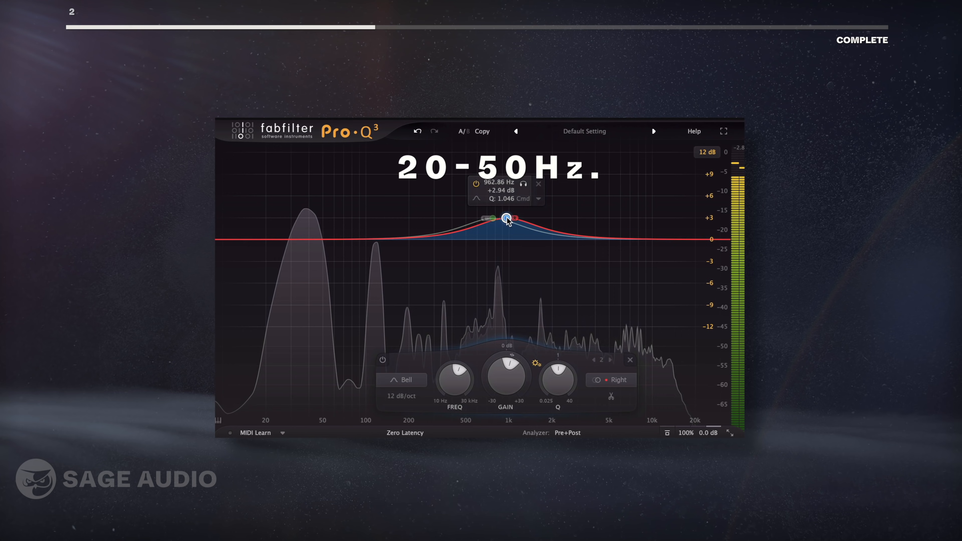
click(492, 218)
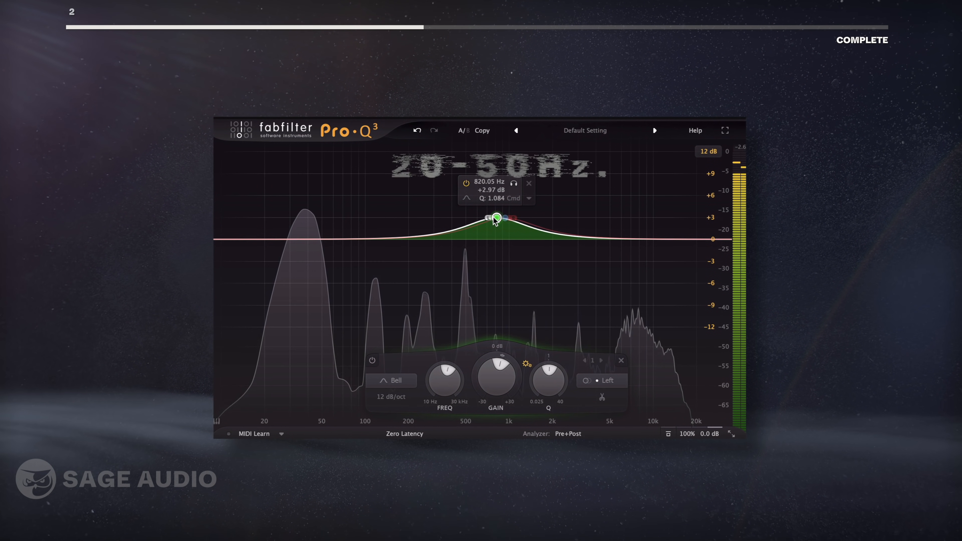
click(505, 219)
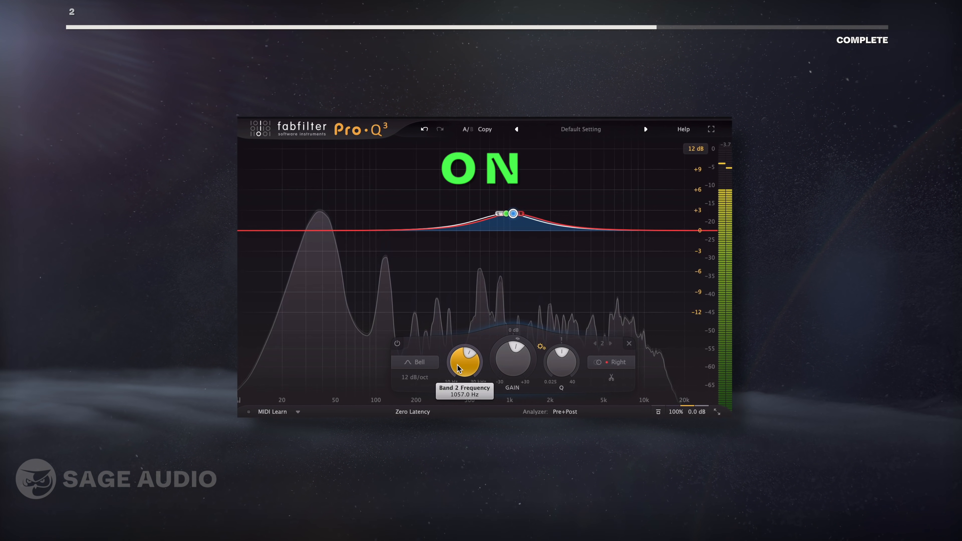
Fine-tune the right bell's frequency to about 1057 Hz and audition the right and left bells in solo
mouse_move(458, 367)
mouse_down()
mouse_move(463, 350)
mouse_move(461, 369)
mouse_up()
mouse_move(517, 213)
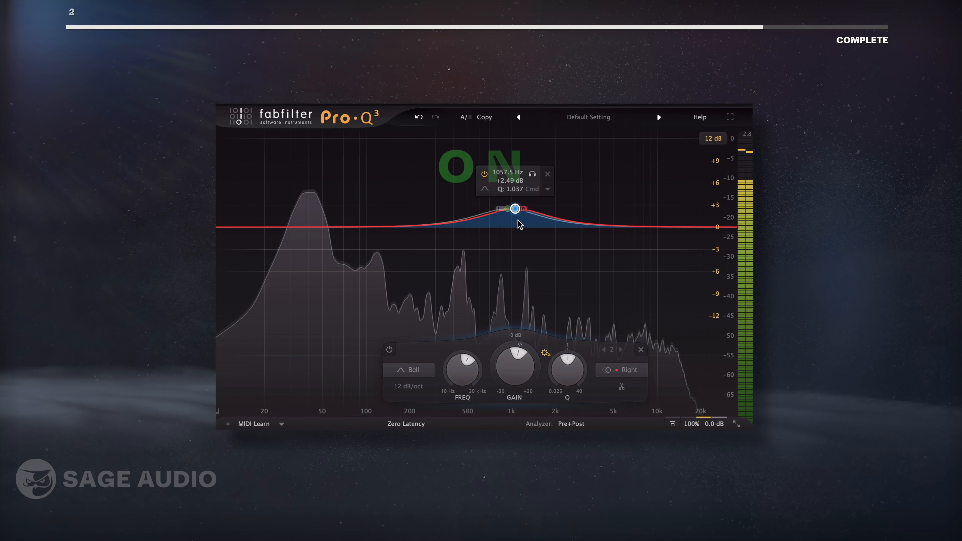
click(531, 173)
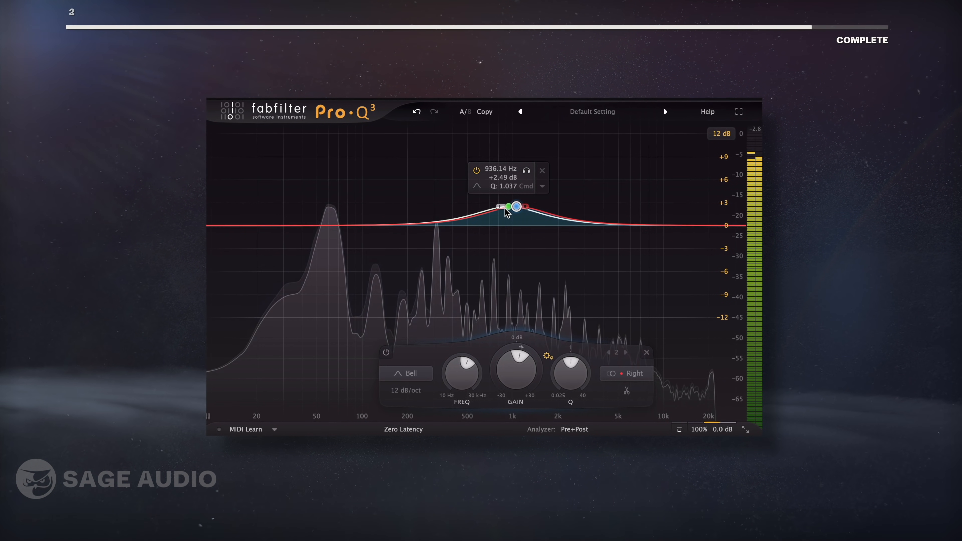
click(506, 209)
click(526, 171)
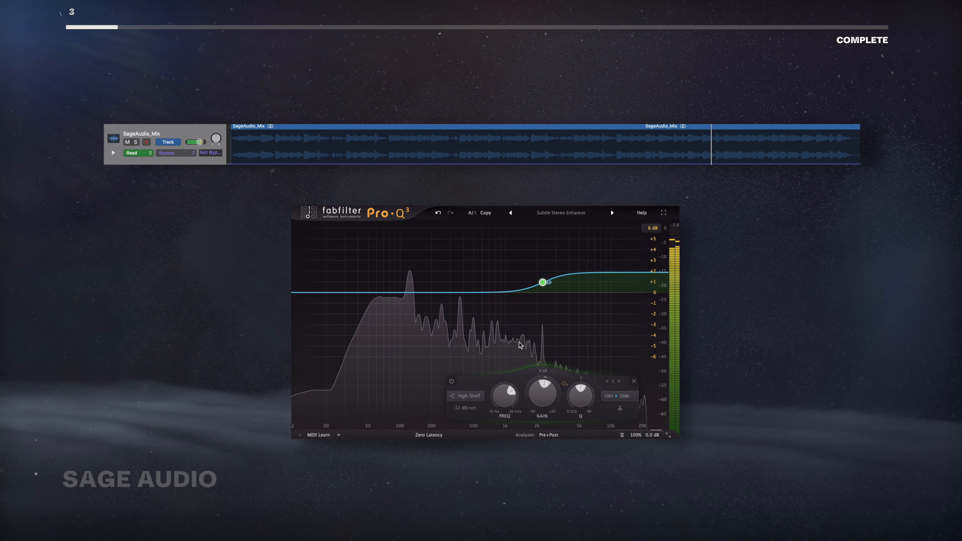
Write bypass automation on the SageAudio_Mix track so the equalizer alternates between bypassed and not bypassed across different sections
click(621, 436)
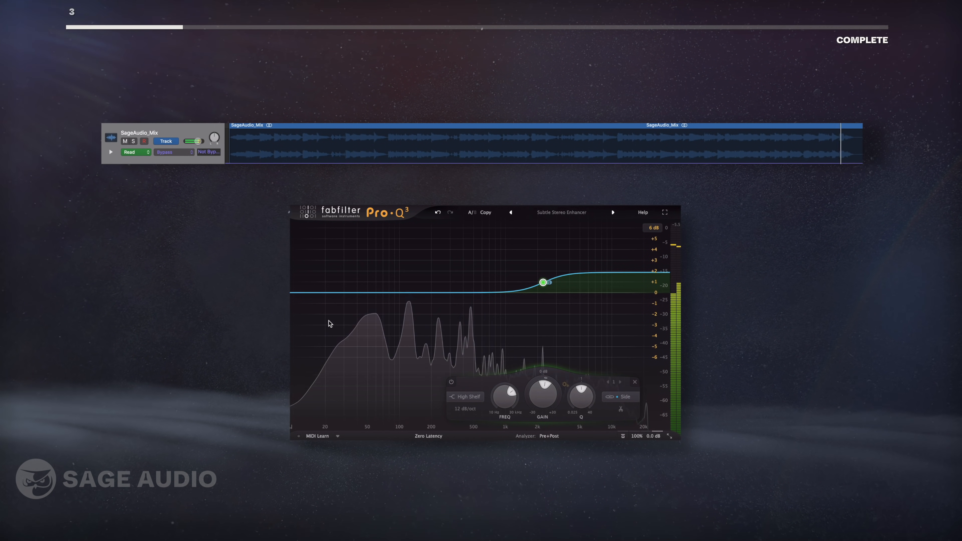
mouse_move(544, 284)
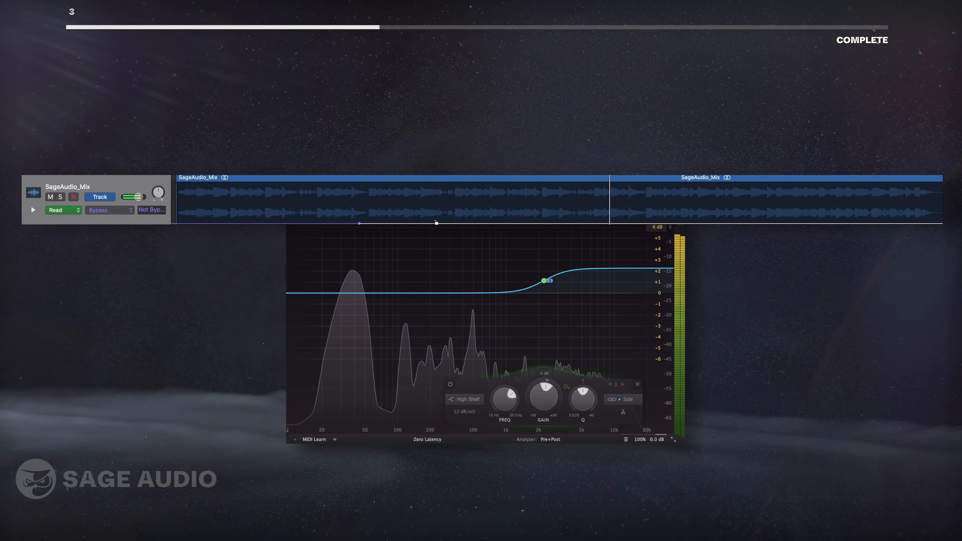
drag(437, 223, 436, 184)
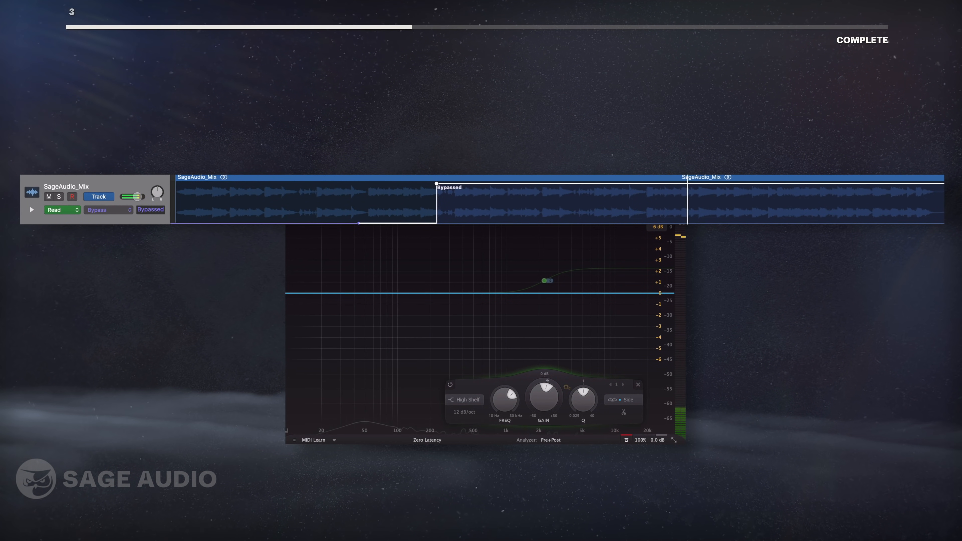
click(644, 184)
drag(651, 183, 652, 222)
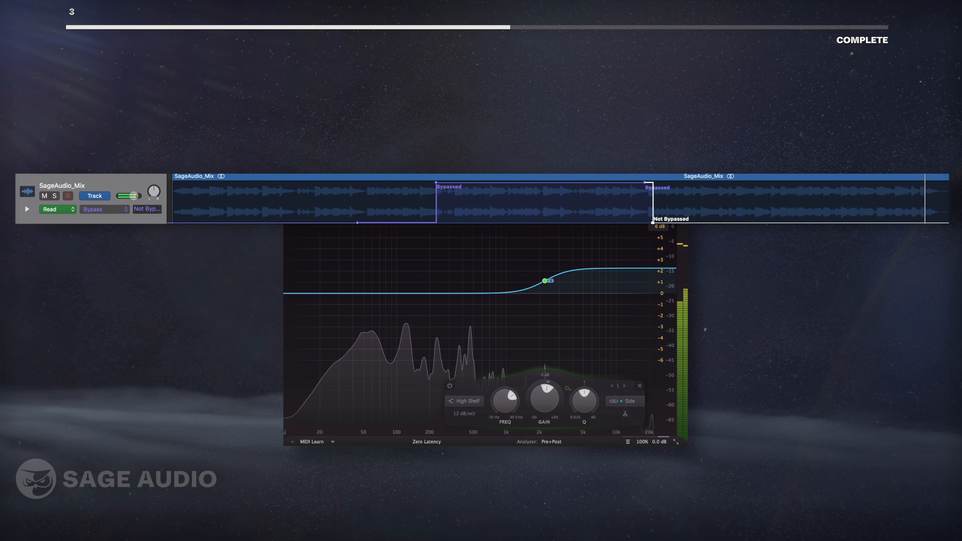
click(268, 223)
drag(252, 223, 252, 181)
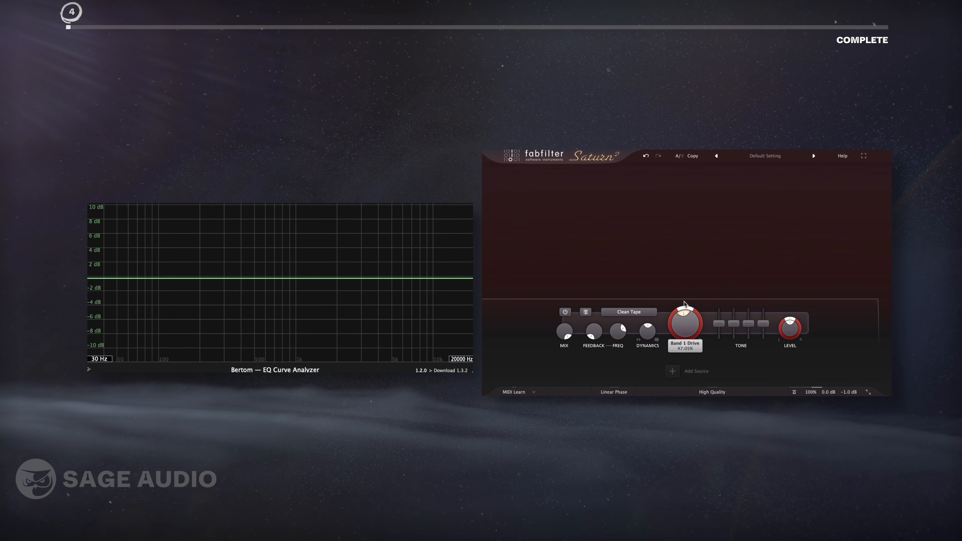
In FabFilter Saturn 2, lower the band's drive and set its distortion style to American Plexi Amp
drag(684, 303, 671, 329)
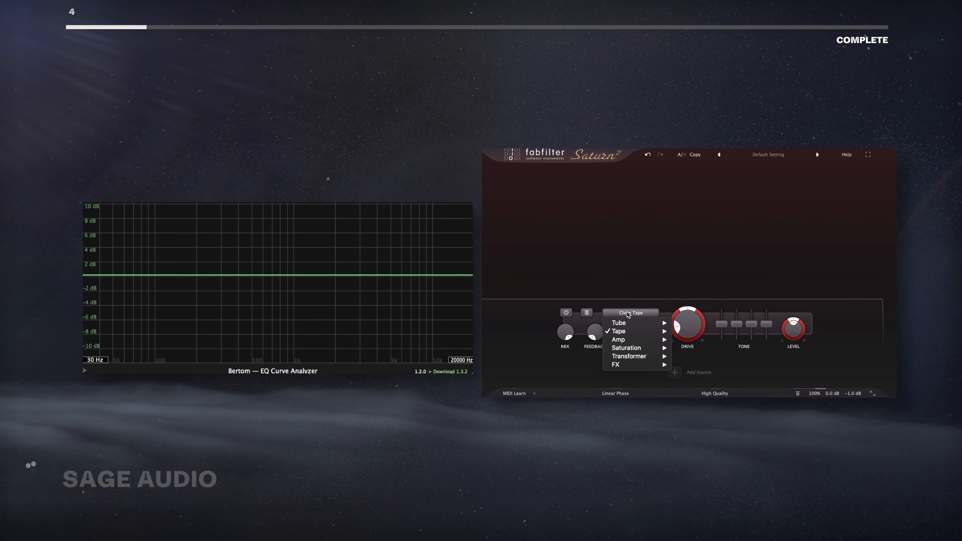
mouse_move(625, 340)
click(708, 346)
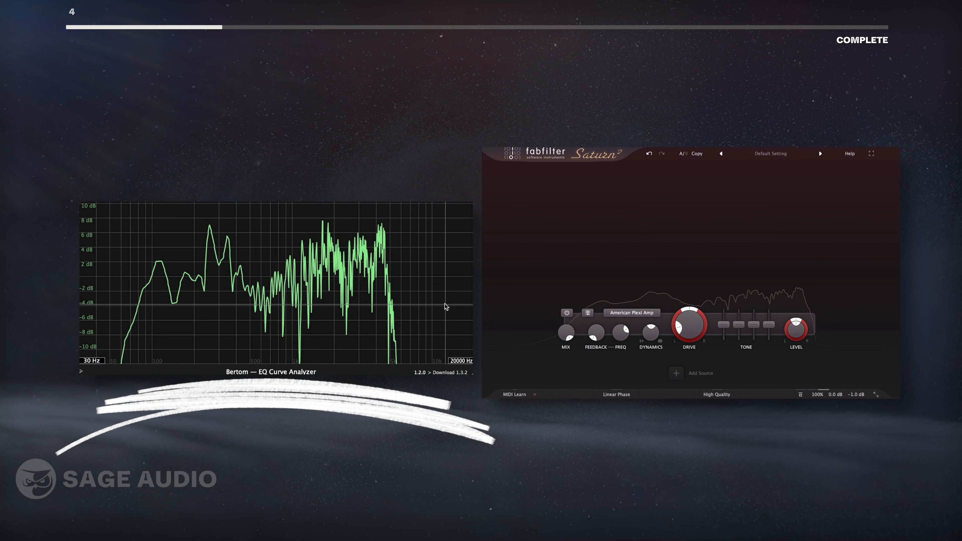
Try the Warm Tube style, replace it with Warm Tape, and raise the band's drive
click(618, 313)
mouse_move(640, 324)
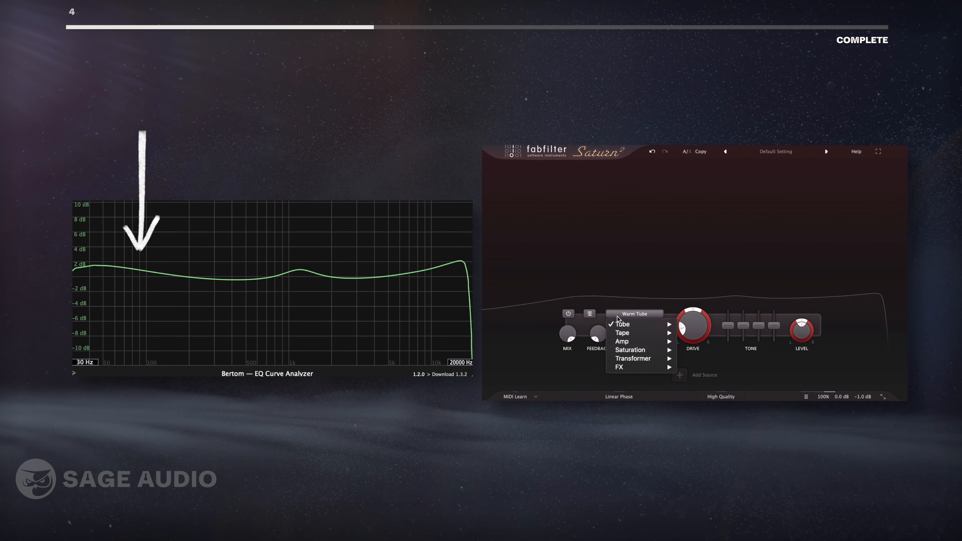
click(716, 350)
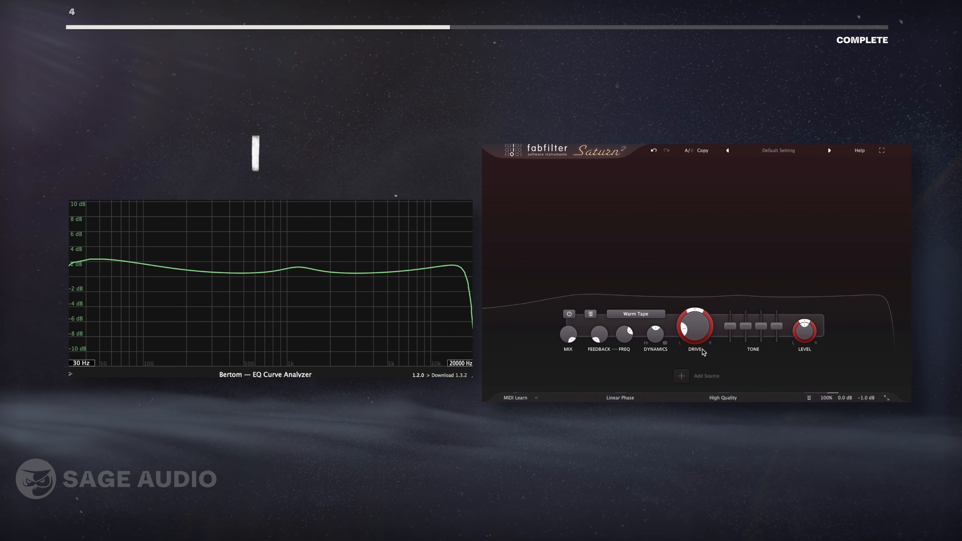
drag(693, 319, 706, 288)
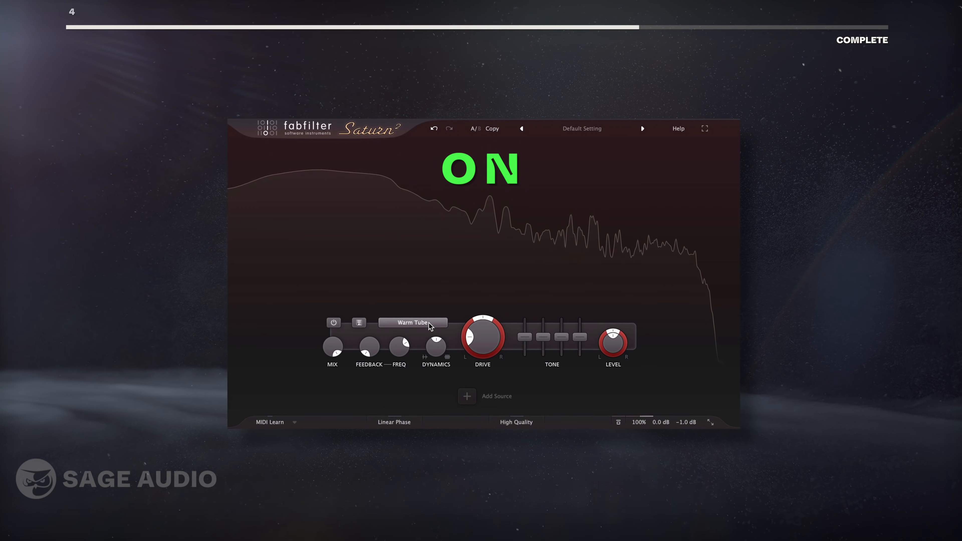
Audition the Warm Tape style on the mix in place of Warm Tube, and switch to Subtle Saturation
click(413, 321)
mouse_move(436, 344)
click(488, 370)
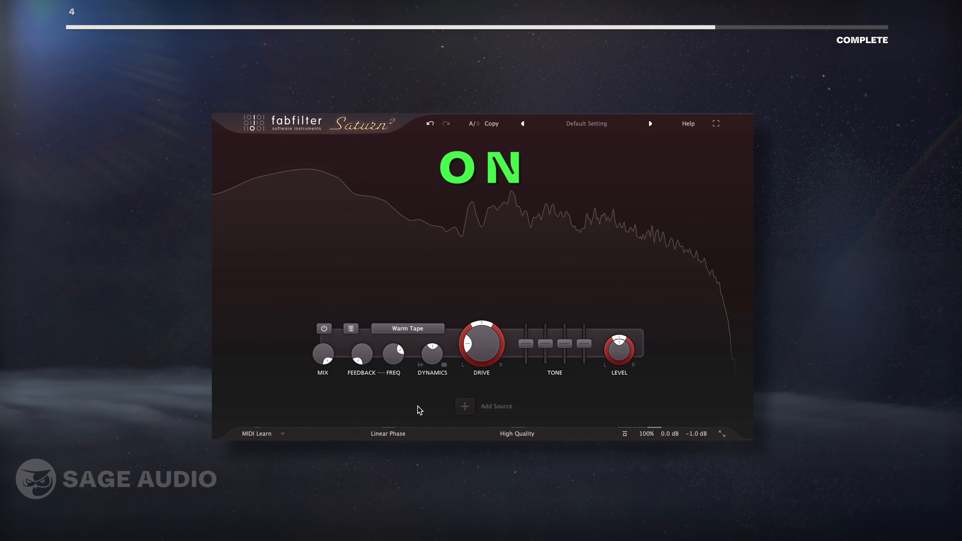
click(413, 330)
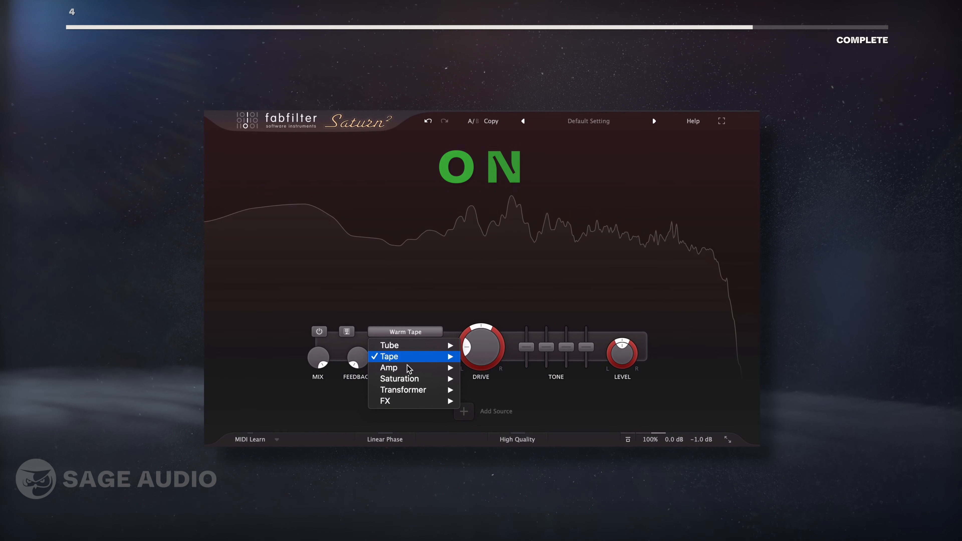
mouse_move(424, 377)
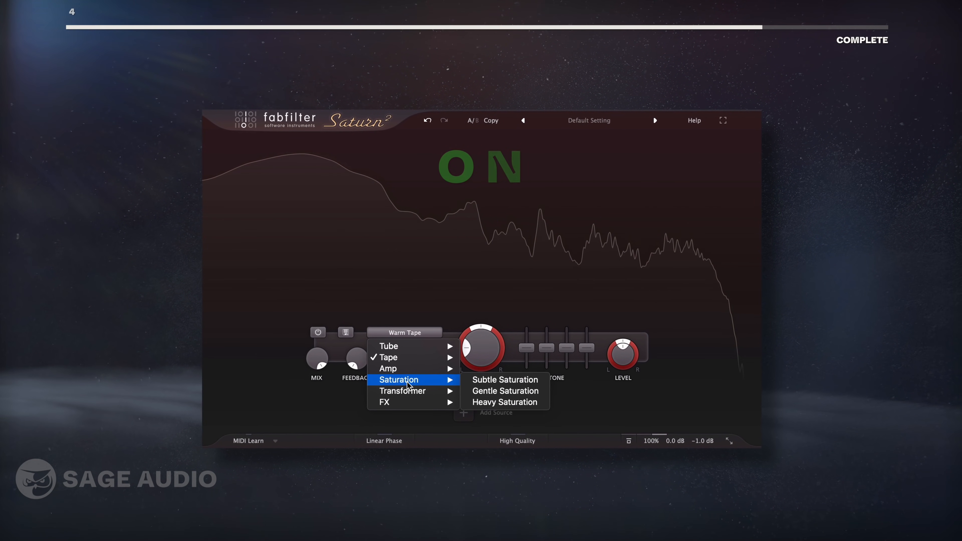
click(473, 381)
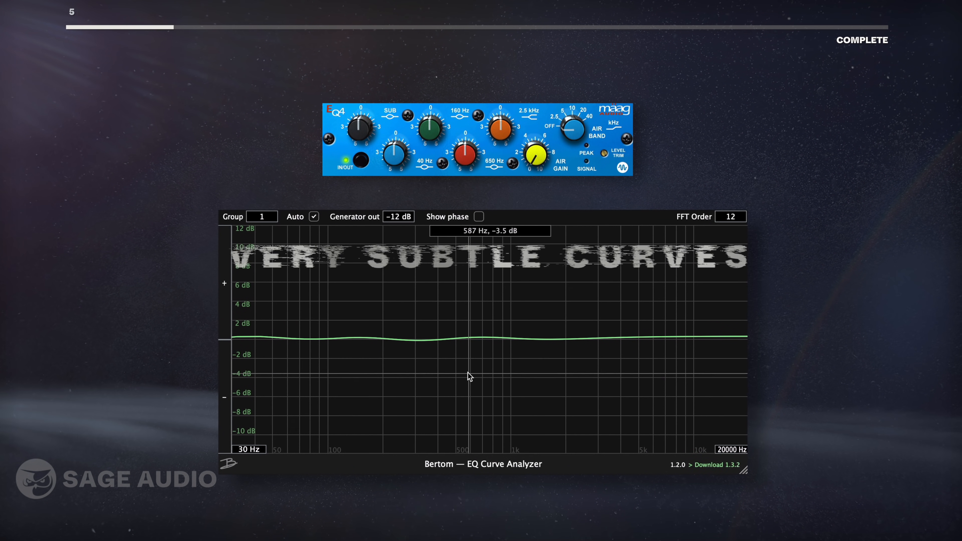
Compare the Maag EQ4's response curve bypassed and active, and set its Air Band to 5 kHz
click(359, 161)
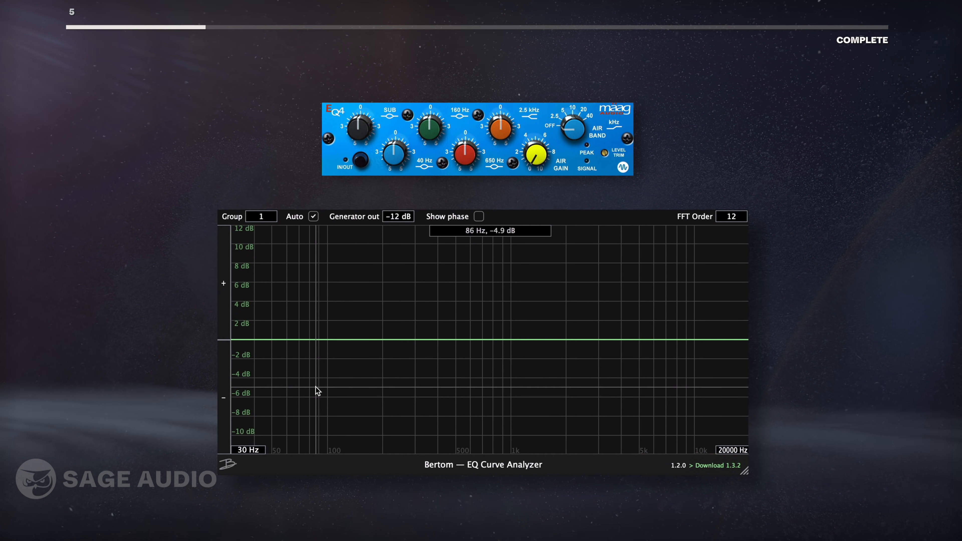
click(360, 162)
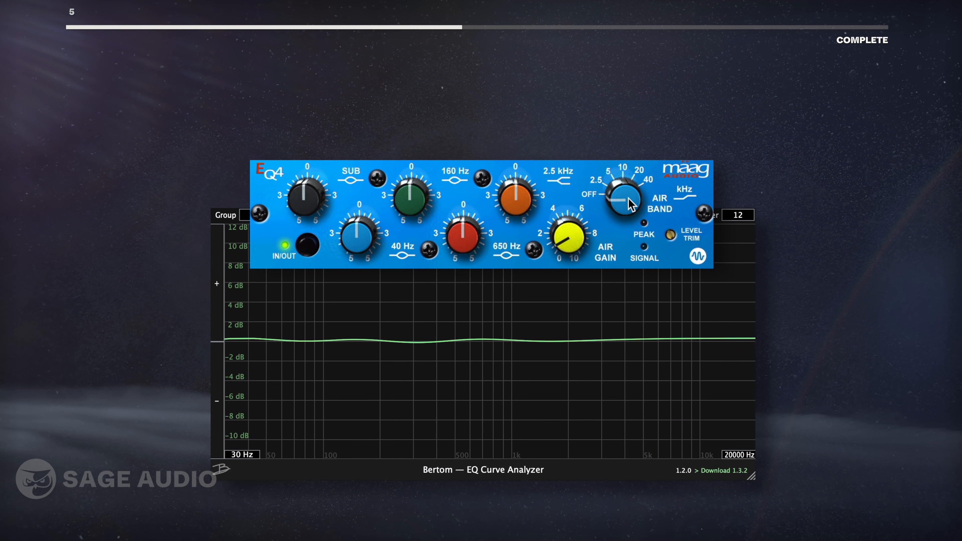
drag(631, 204, 631, 175)
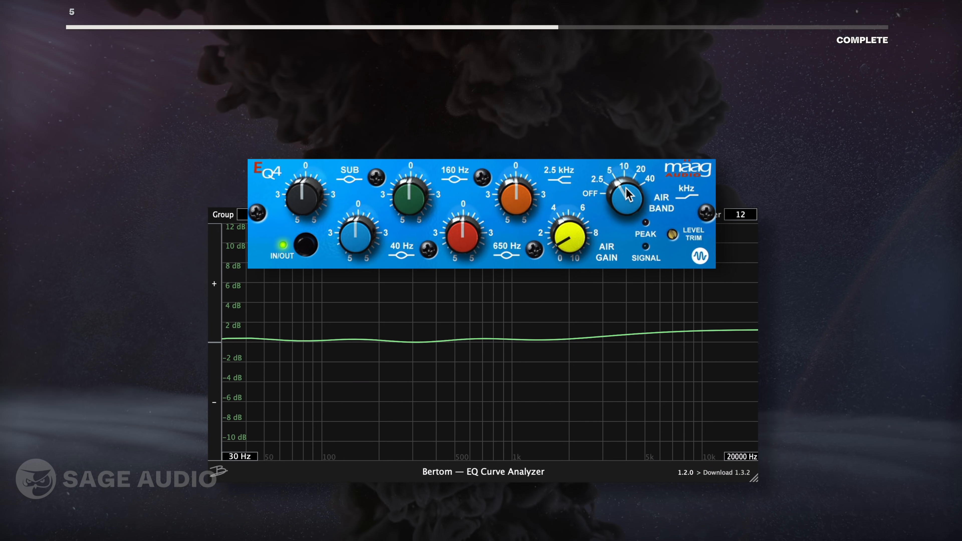
Turn down the Maag EQ4's Air Band frequency and its Air Gain
drag(626, 194, 627, 221)
drag(569, 237, 569, 252)
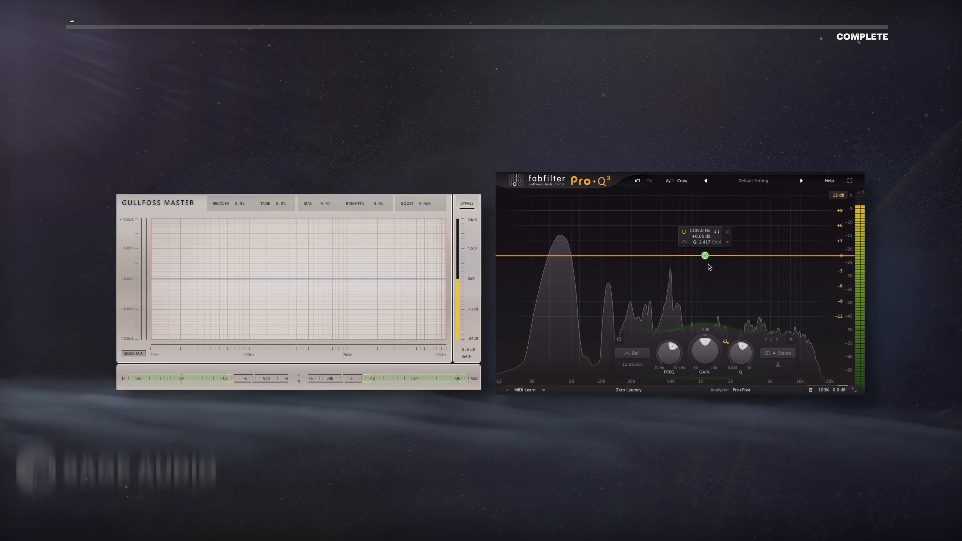
Boost the Pro-Q 3 bell near 1 kHz by about 3 dB, narrow it to a Q of about 2, and bring its gain back to flat
drag(705, 255, 702, 241)
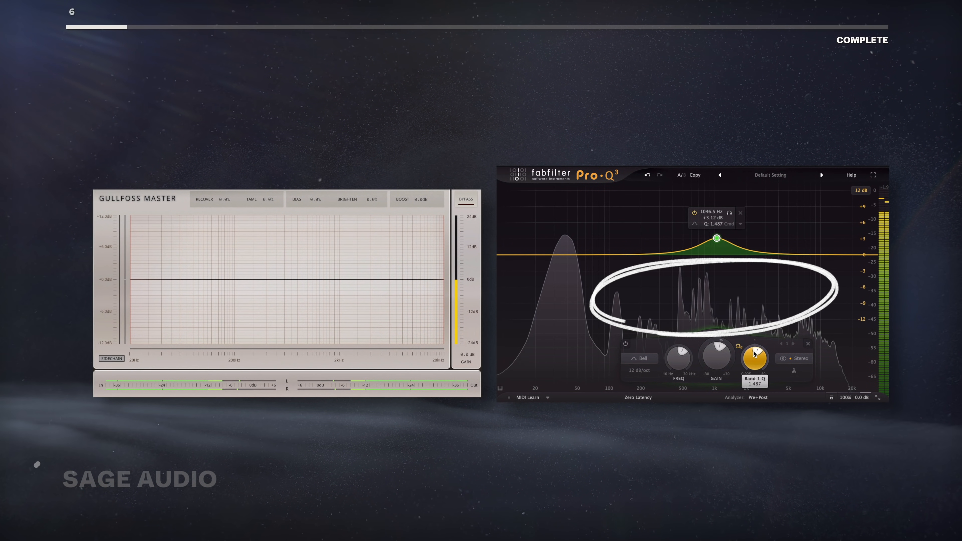
drag(750, 363, 755, 354)
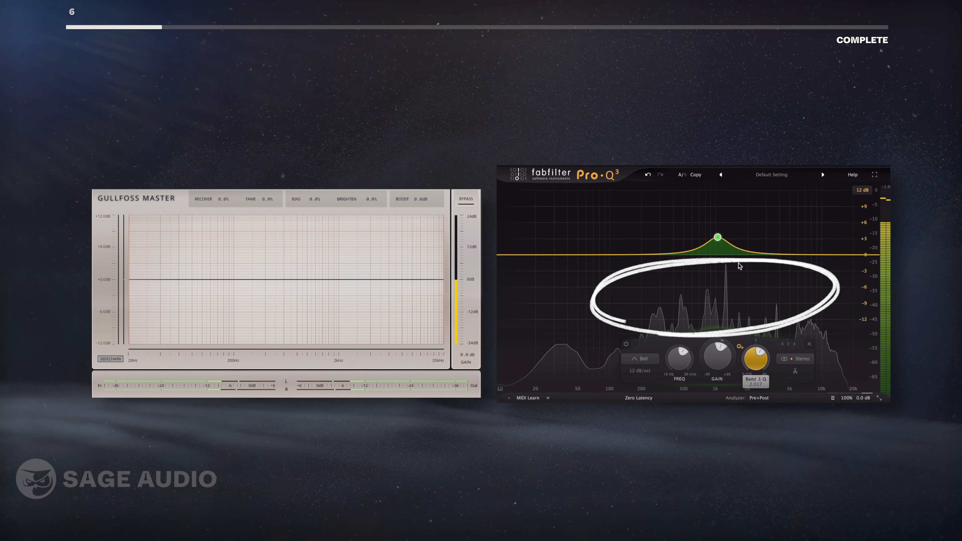
drag(718, 238, 721, 255)
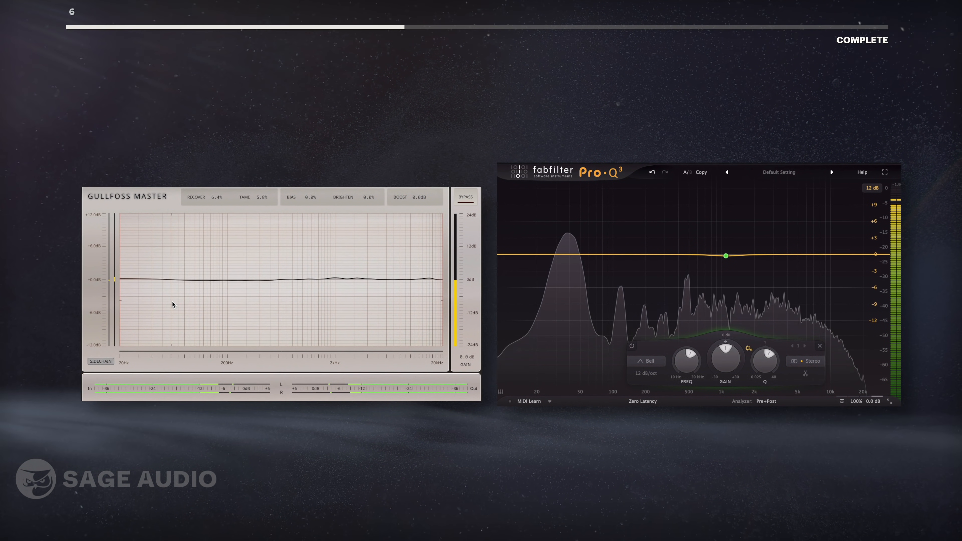
Raise the Pro-Q 3 bell's gain slightly again, broaden its Q, and shift it to a higher frequency
drag(726, 256, 746, 247)
drag(778, 368, 776, 374)
drag(745, 246, 765, 248)
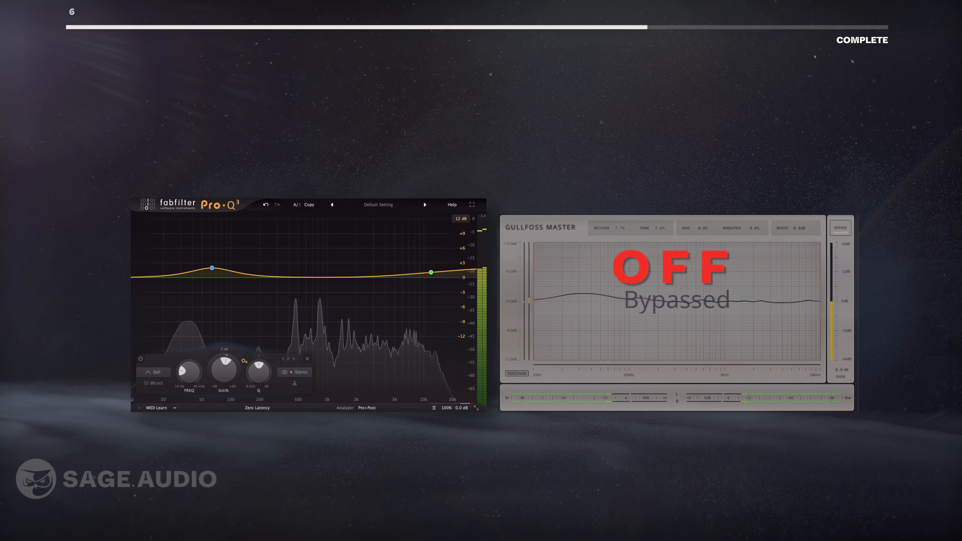
Compare the mix with Gullfoss Master bypassed and active, toggling its bypass twice
click(843, 228)
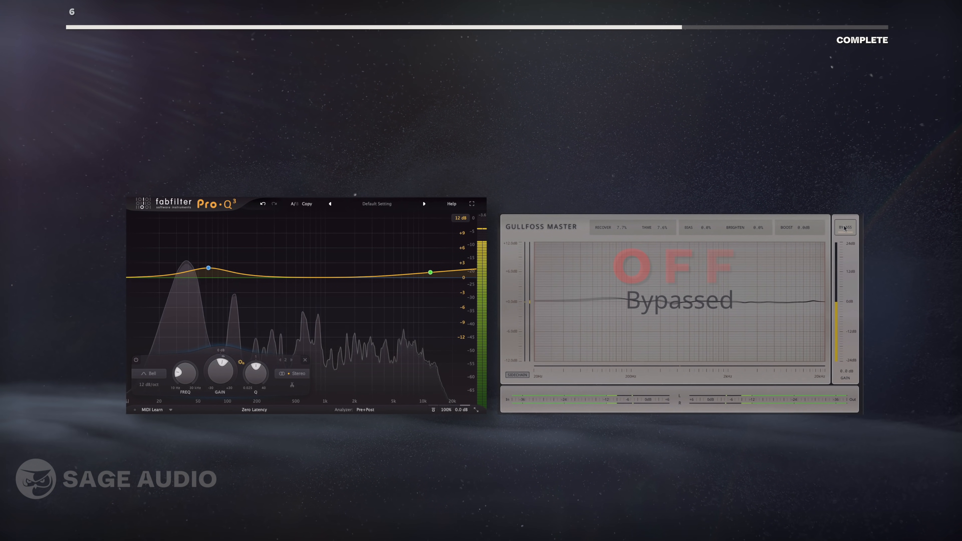
click(845, 228)
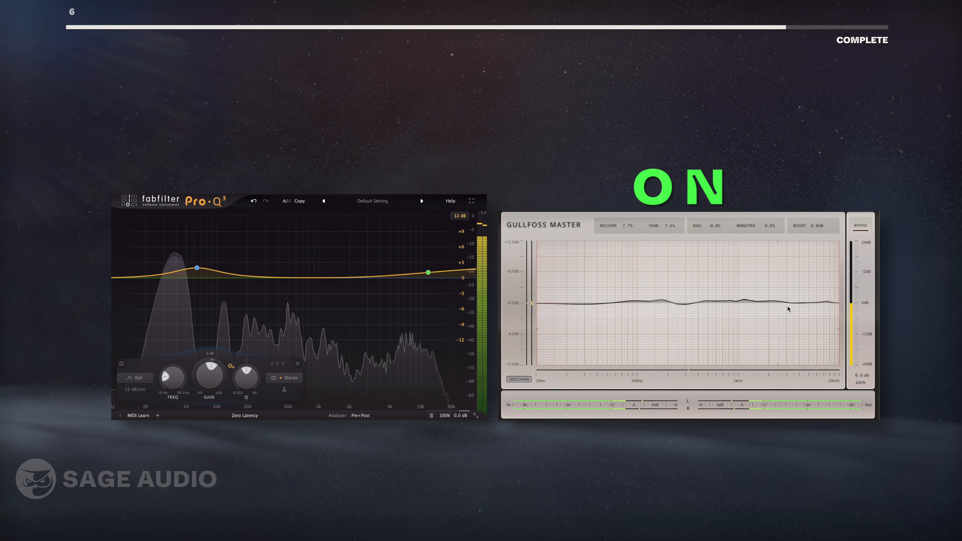
click(864, 226)
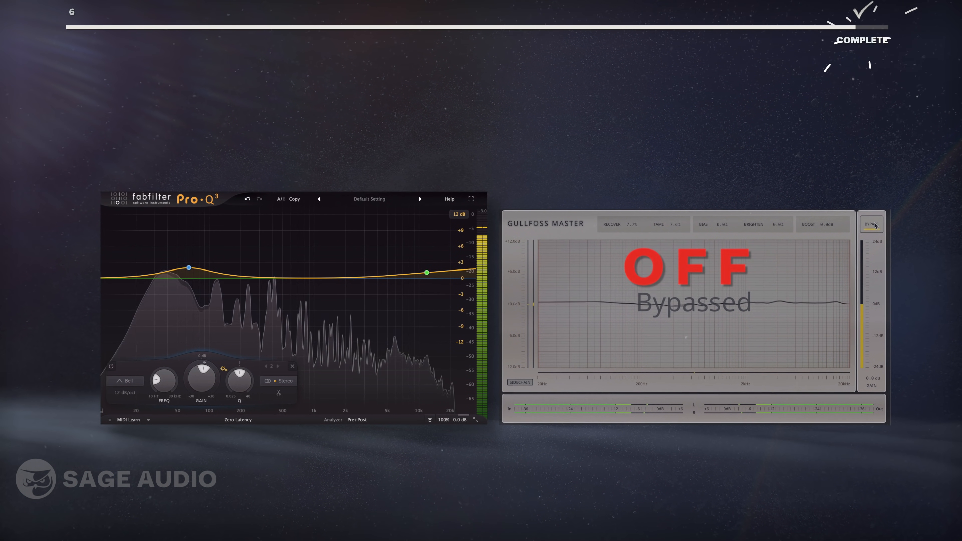
click(873, 226)
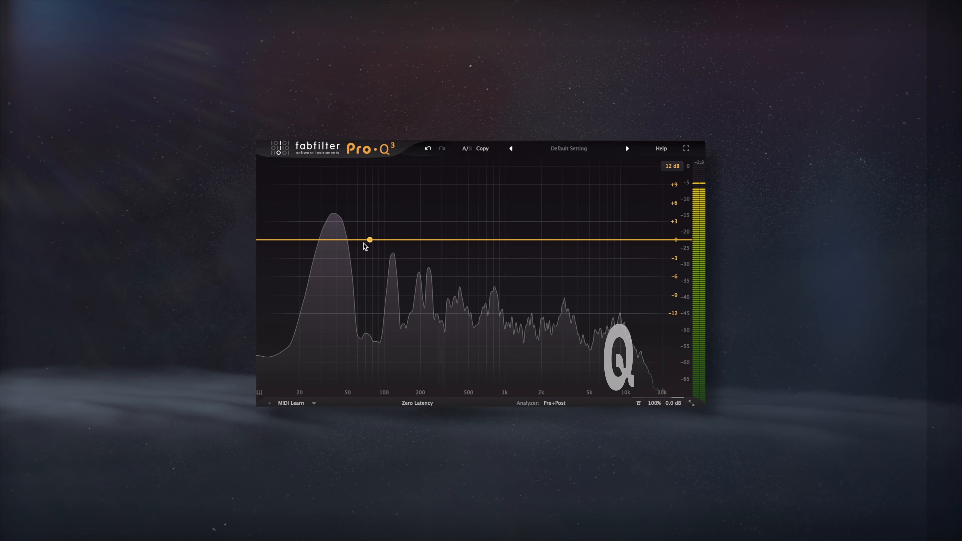
Add bell bands at about 590 Hz and 6.8 kHz beside the low band, and select all three bands
click(477, 238)
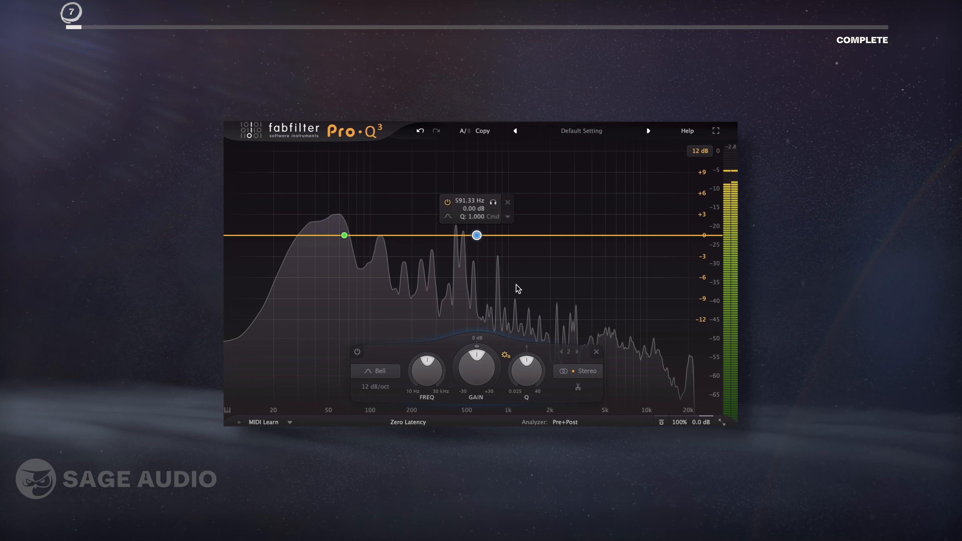
click(623, 235)
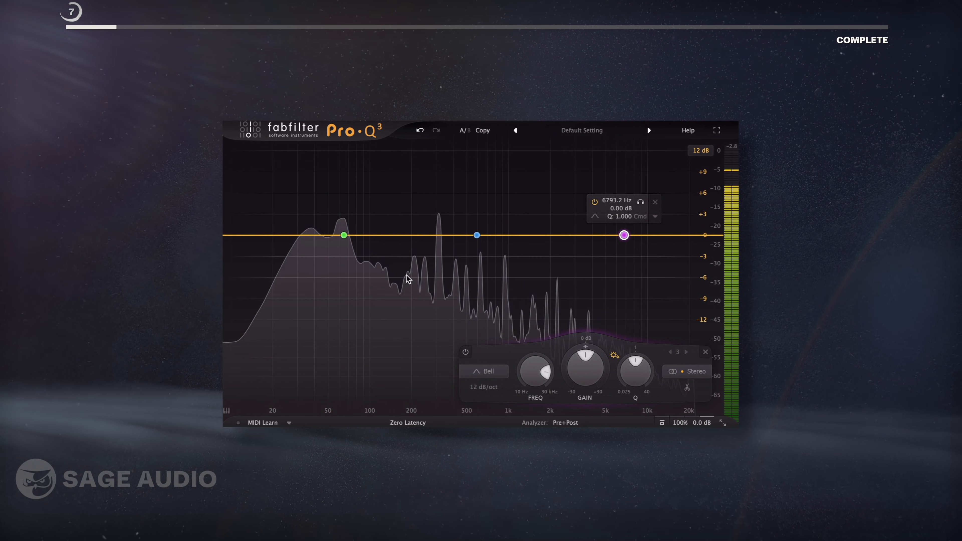
drag(285, 166, 636, 274)
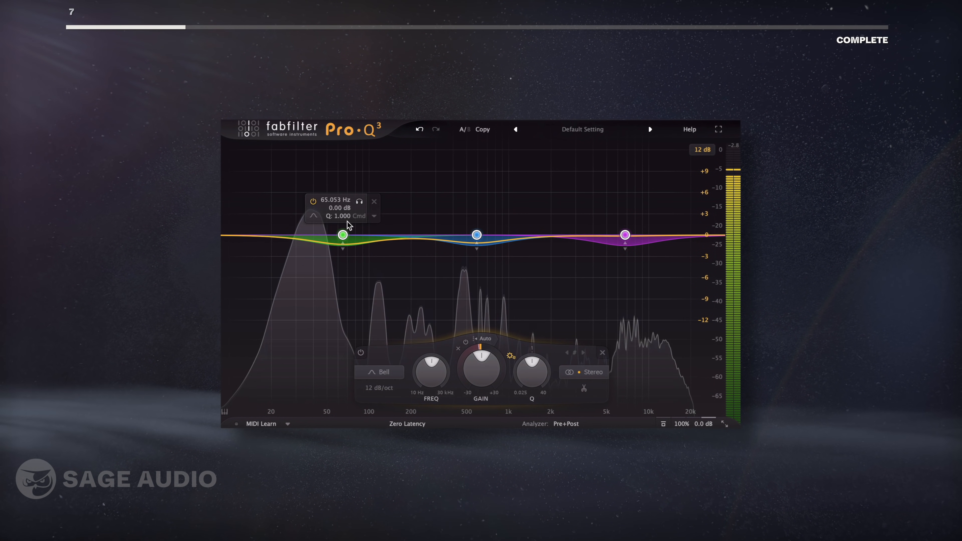
Set the three dynamic bands to about -1.85 dB with upward ranges, widening the high band's range and reducing the low band's
mouse_move(342, 235)
mouse_down()
mouse_move(341, 246)
mouse_move(341, 222)
mouse_up()
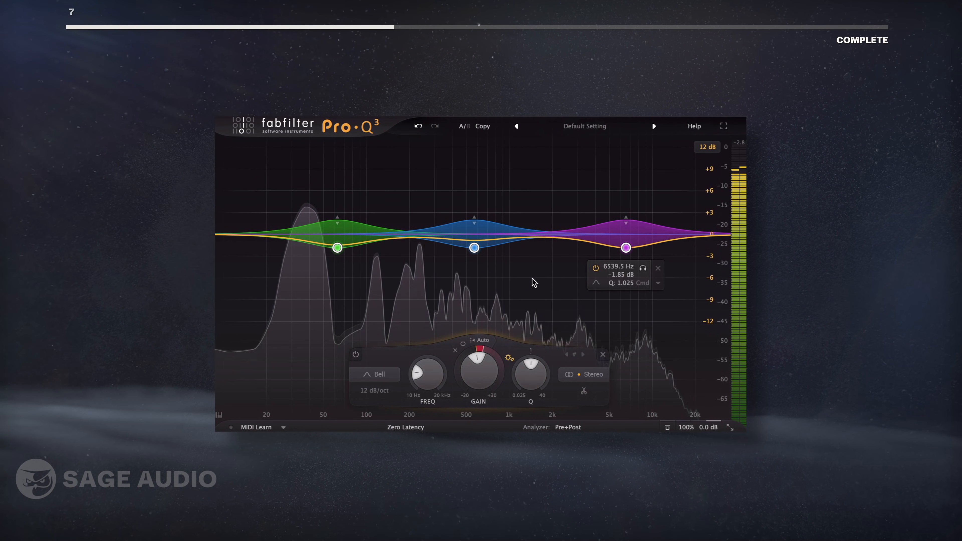
drag(623, 225, 628, 219)
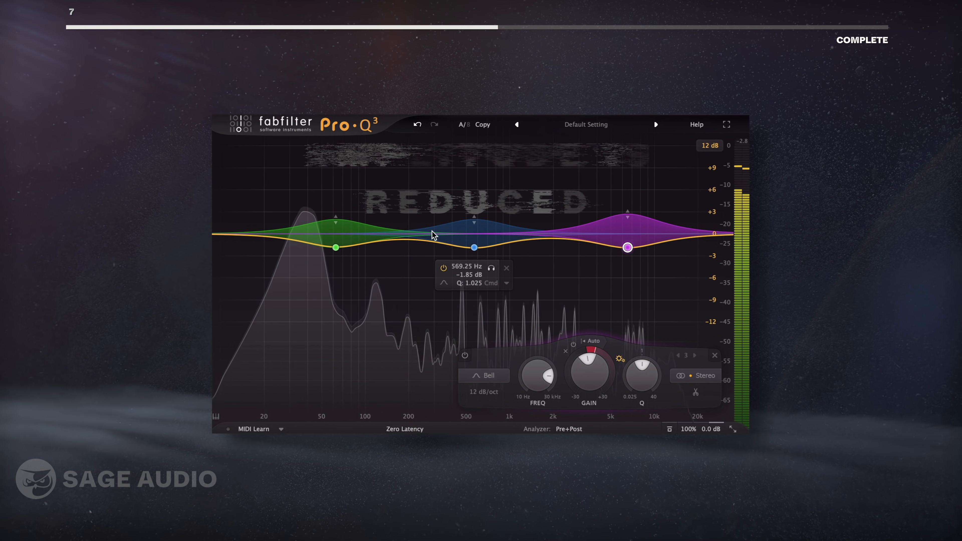
click(352, 226)
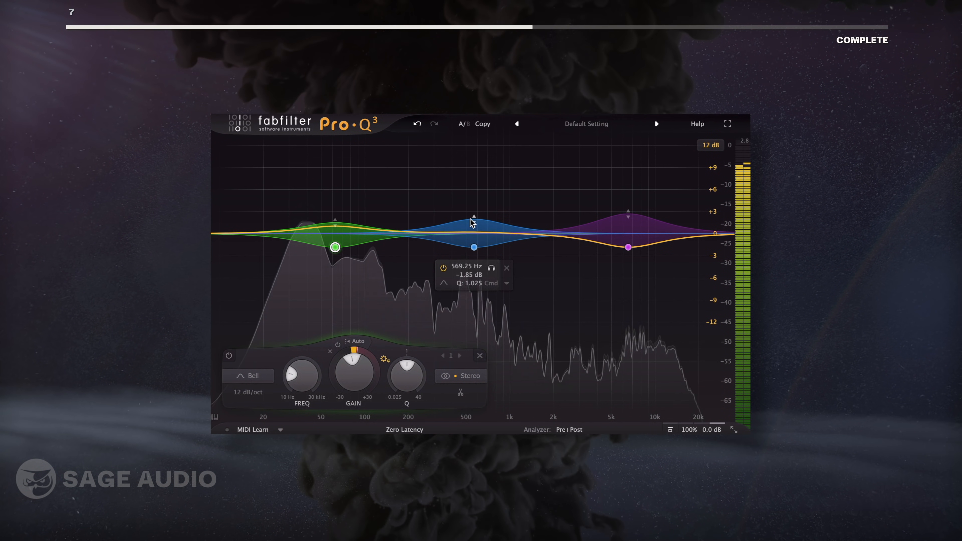
click(474, 246)
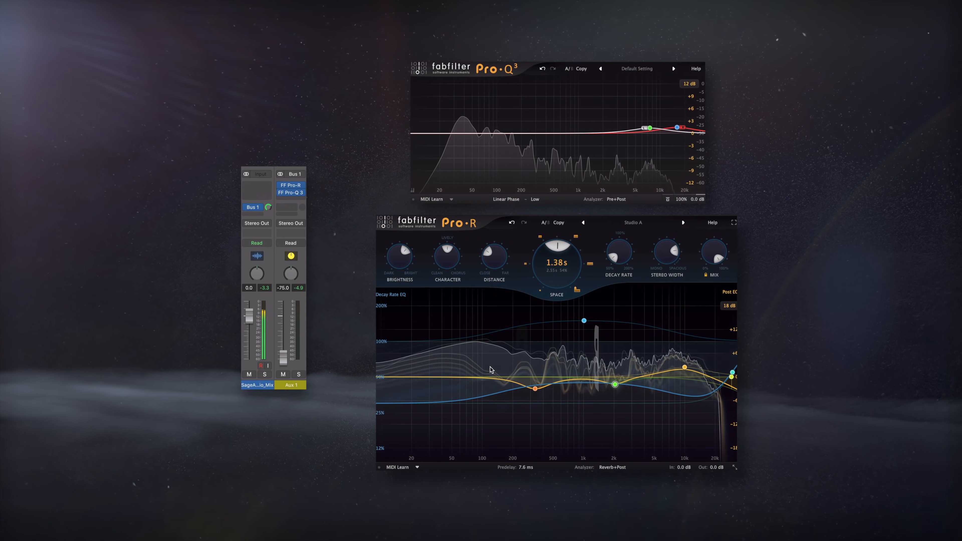
Lower the Mix amount of the Pro-R reverb on the Aux 1 bus
drag(713, 253, 697, 306)
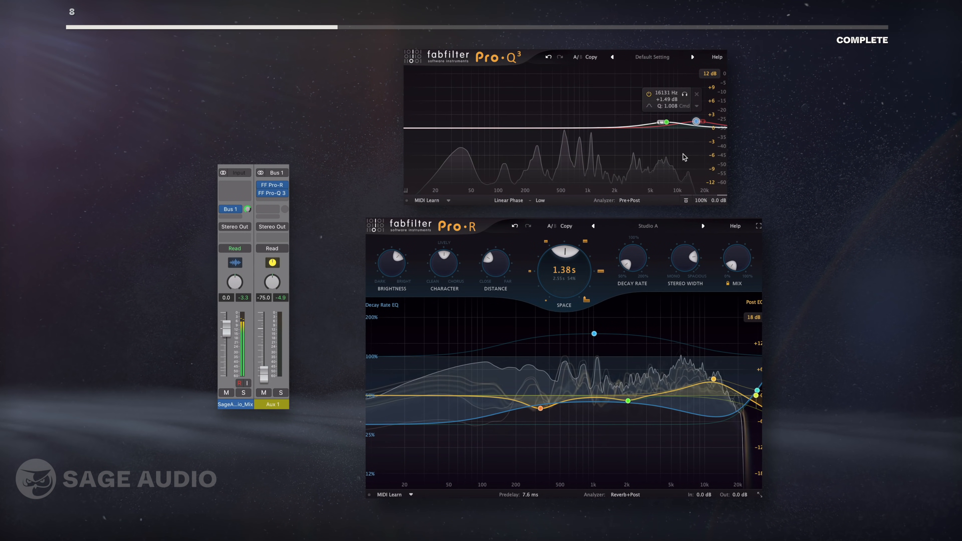
Raise the Pro-Q 3 band near 16 kHz slightly and add a bell boost of about 1.7 dB at about 4 kHz
drag(665, 117, 696, 117)
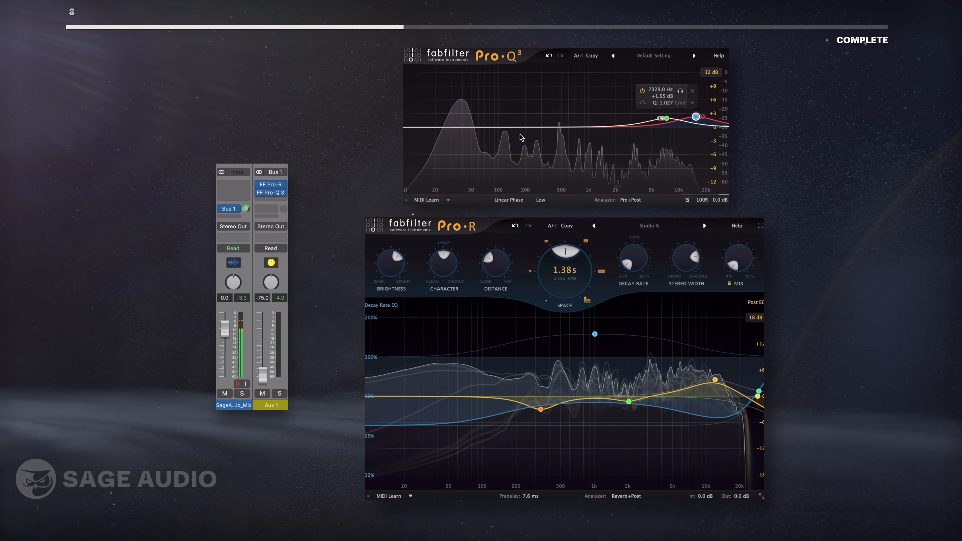
drag(604, 127, 620, 119)
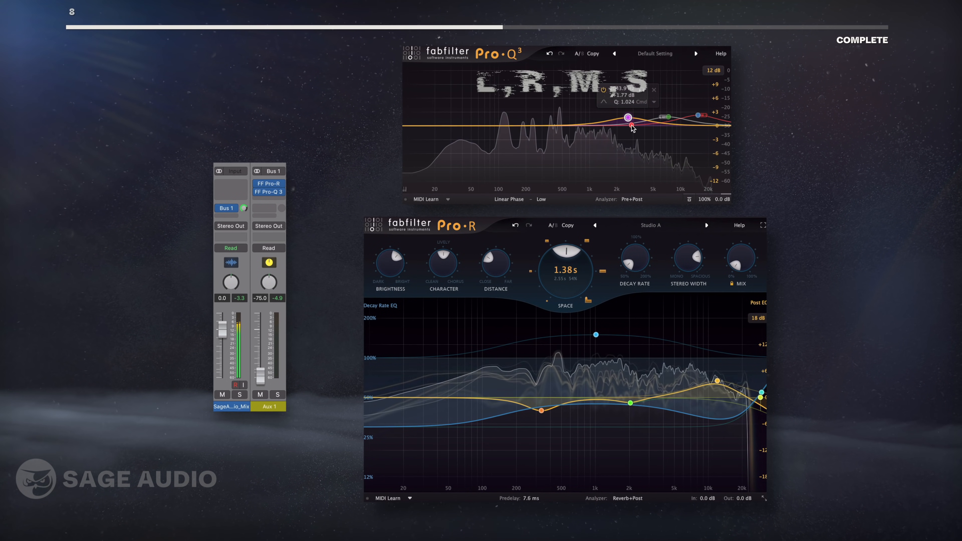
drag(627, 118, 643, 115)
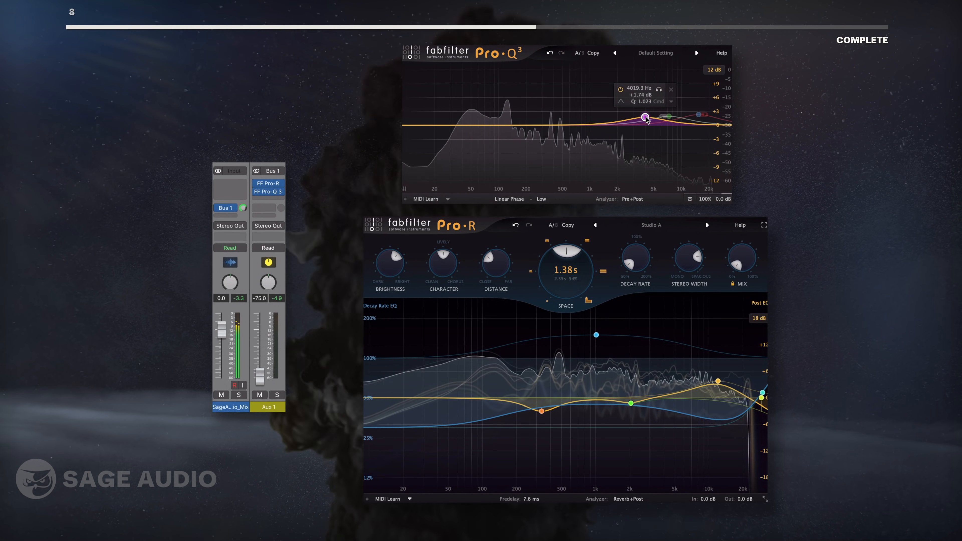